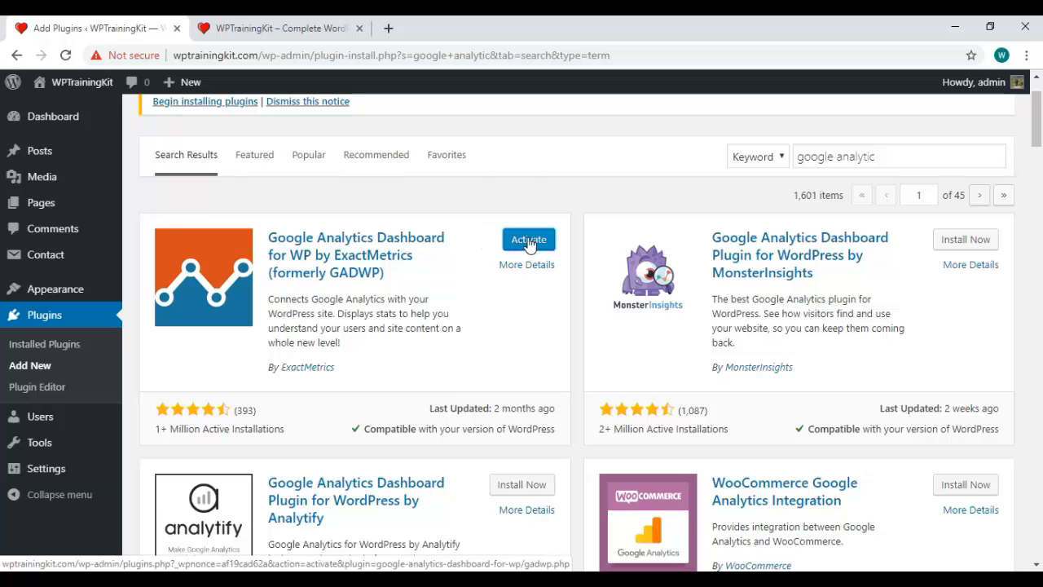
Step: Activate the Google Analytics Dashboard for WP plugin by ExactMetrics and open its Google Analytics settings page
left_click(531, 240)
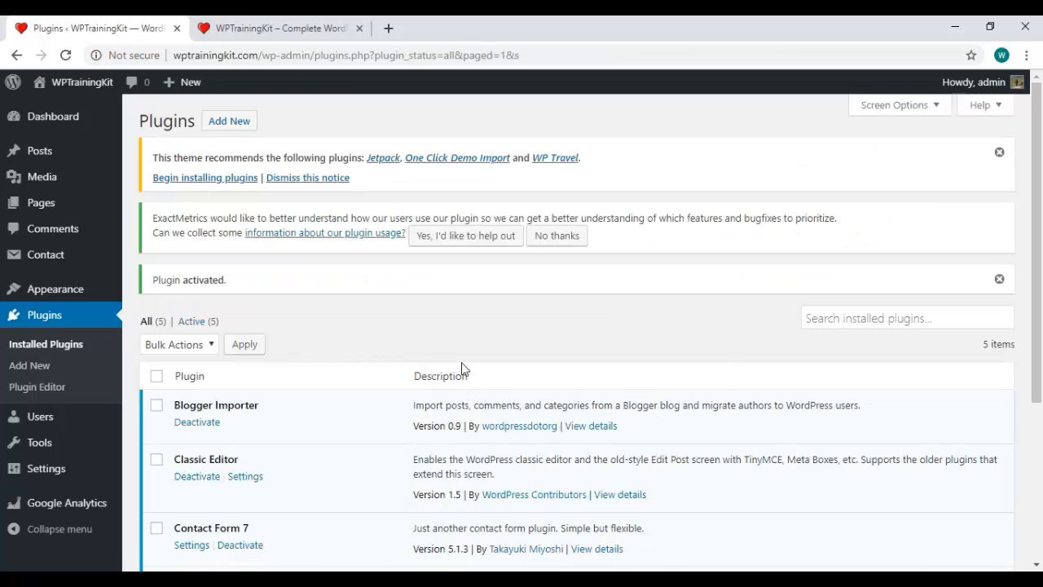
mouse_move(42, 504)
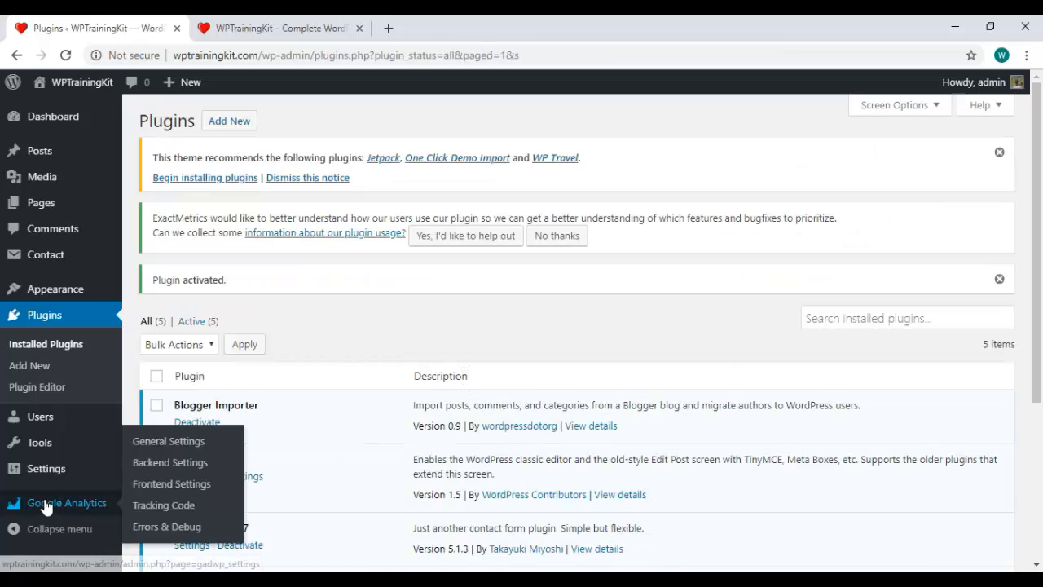
left_click(103, 507)
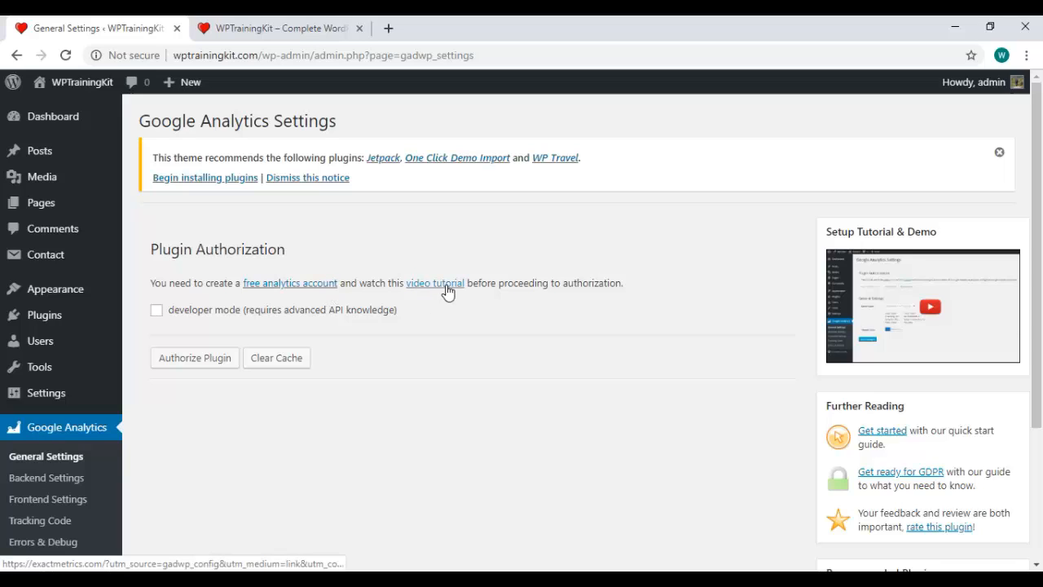
Step: Open the plugin's free analytics account guide, follow its account creation link and start the Google Analytics sign-up
left_click(314, 283)
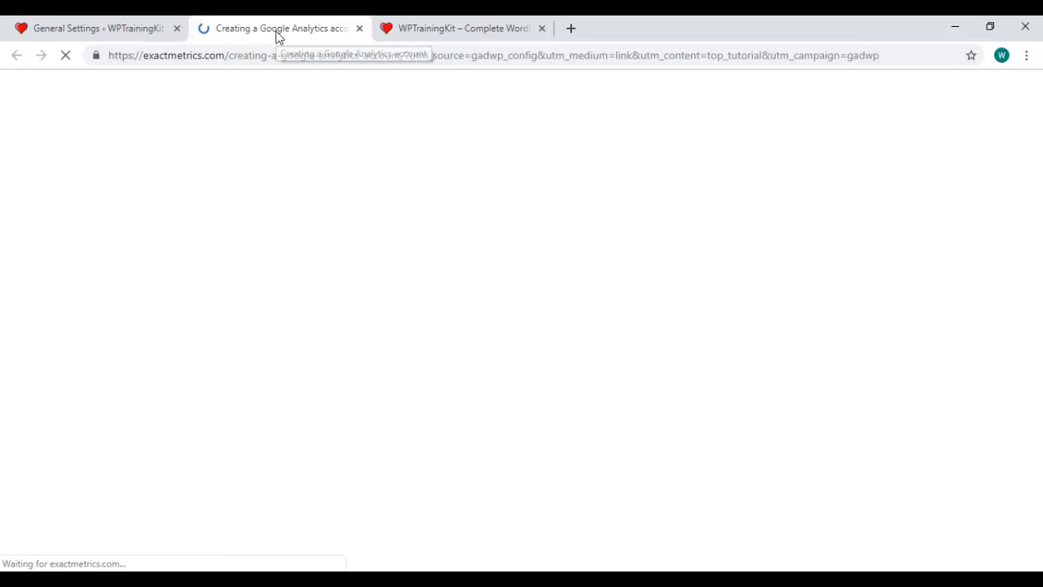
scroll(345, 324, "down", 5)
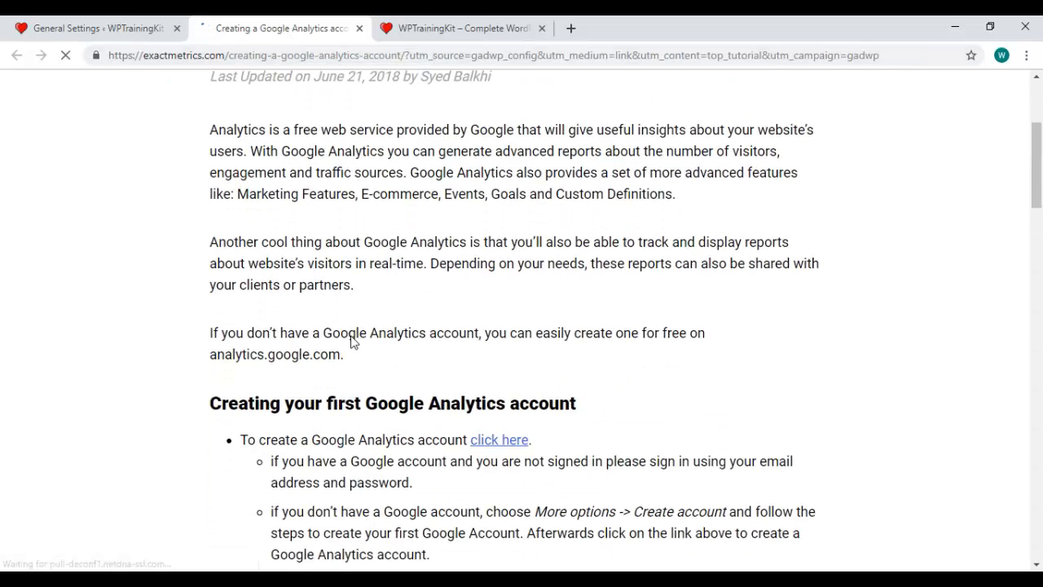
left_click(488, 297)
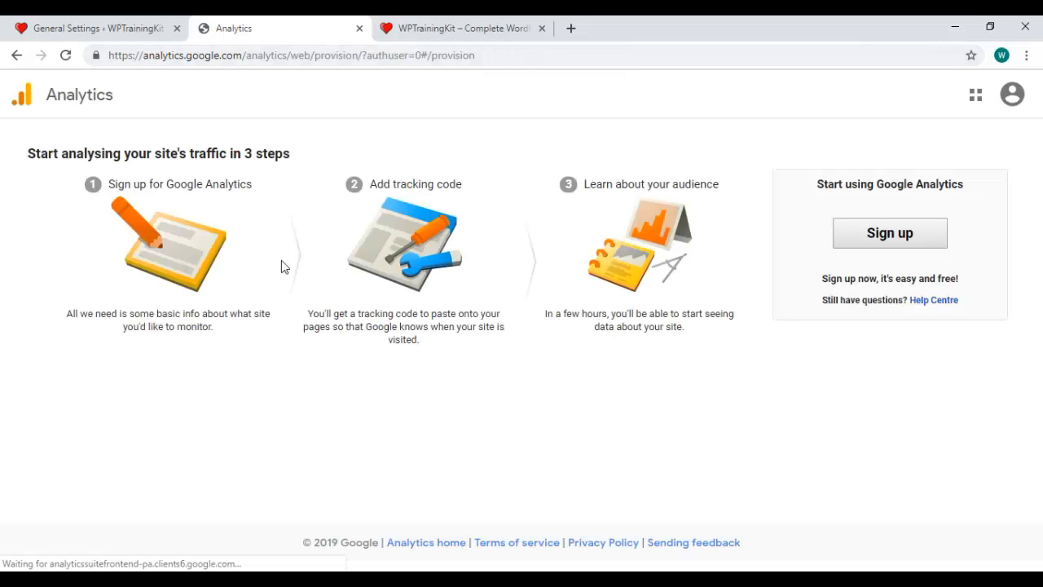
left_click(925, 246)
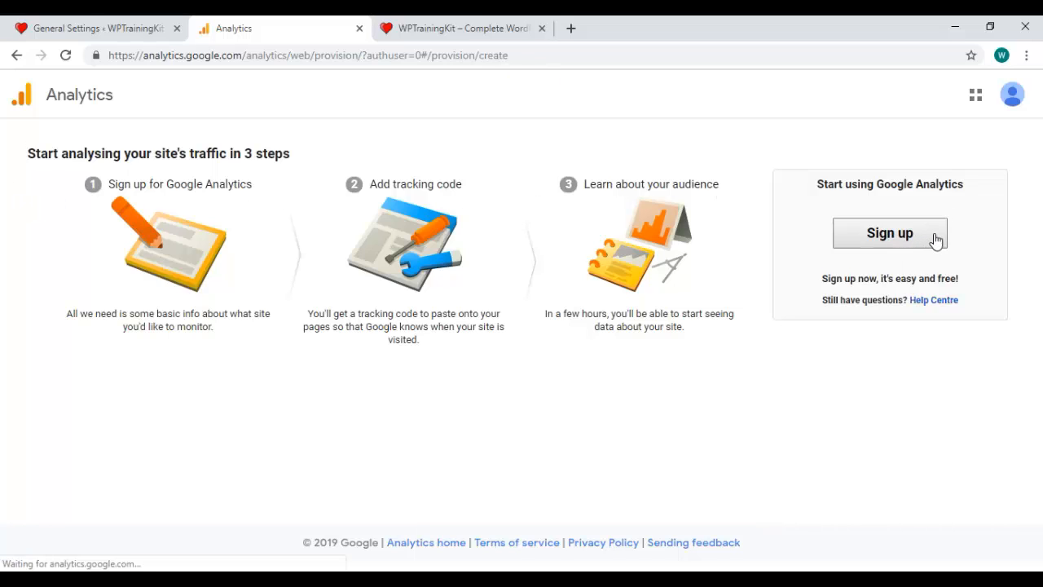
Step: Enter wptrainingkit as both the account name and the website name of the new Analytics account
left_click(119, 330)
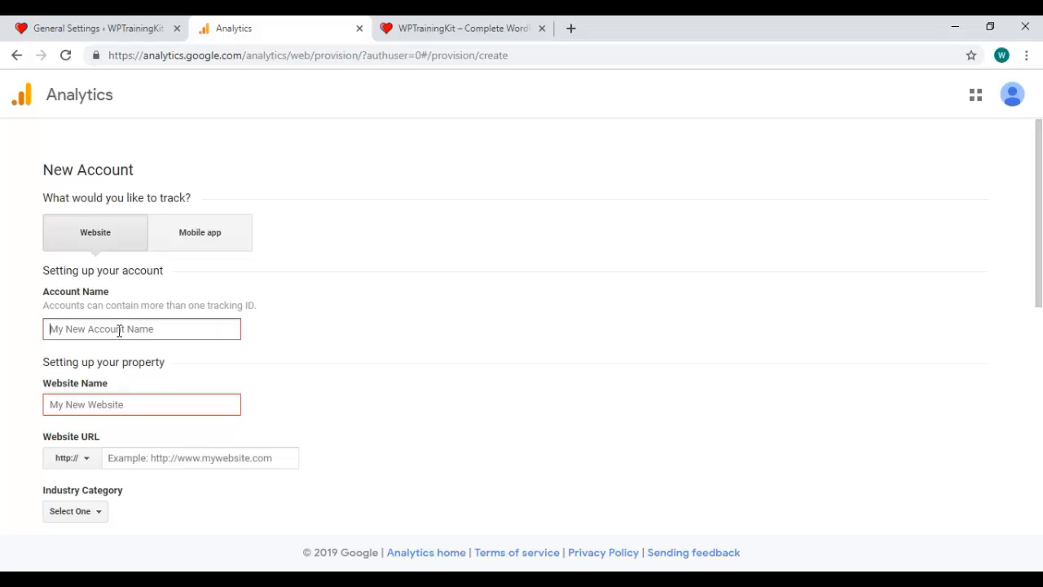
type("wptrainingkit")
left_click(140, 403)
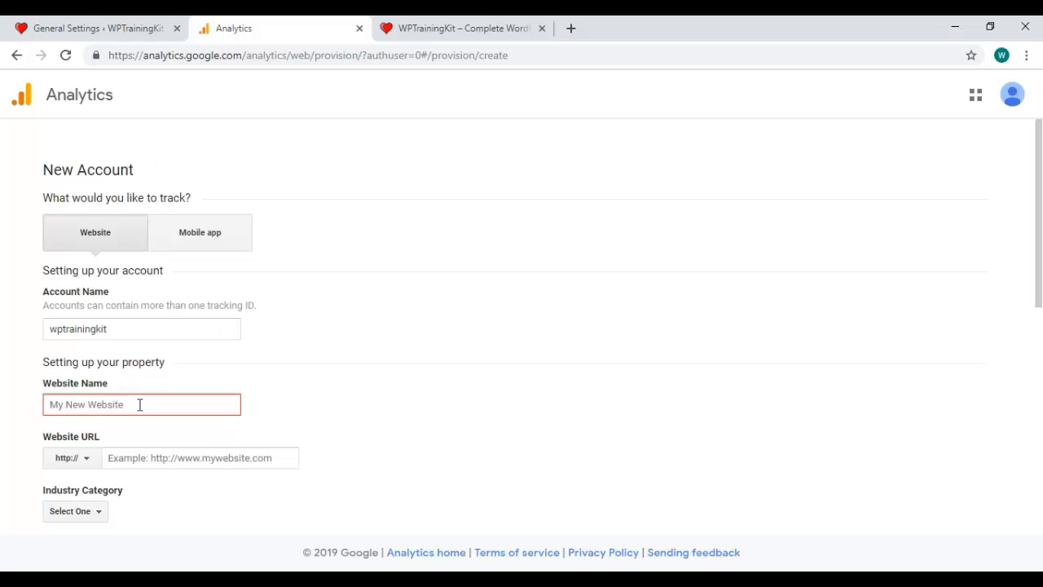
type("wptrainingkit")
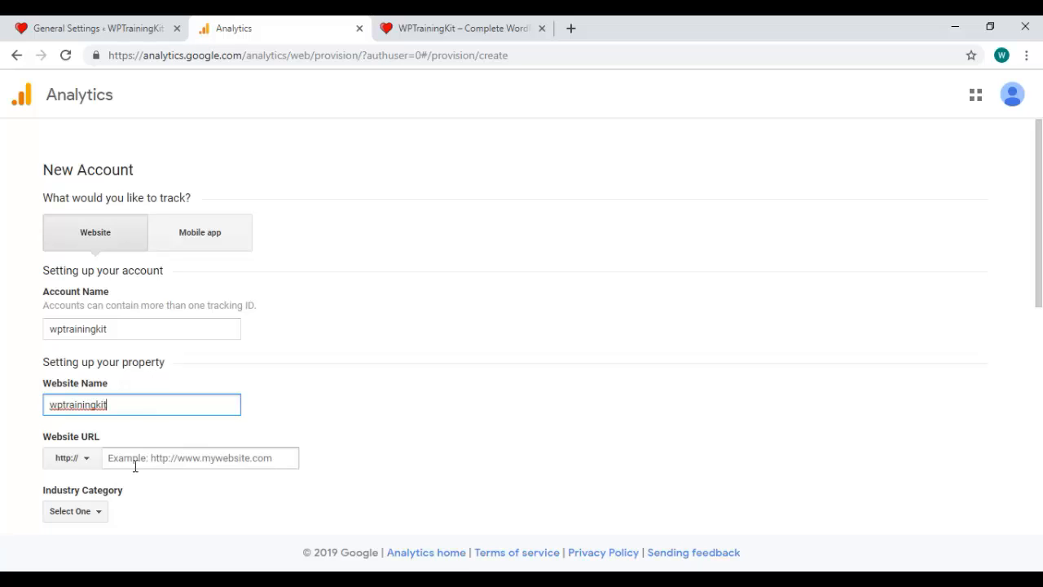
left_click(97, 28)
left_click_drag(260, 56, 174, 55)
key("ctrl+c")
left_click(234, 28)
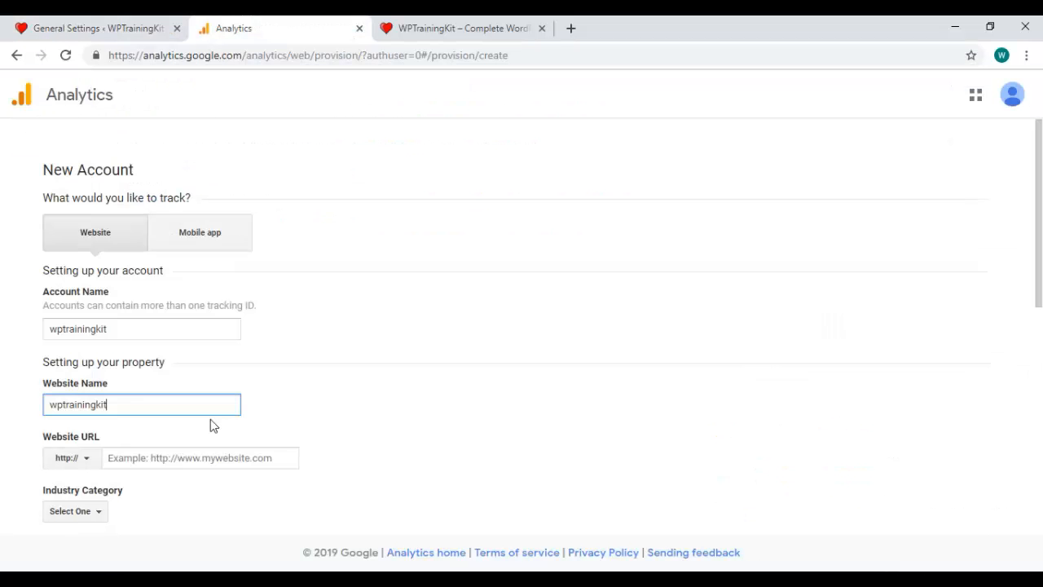
left_click(143, 461)
key("ctrl+v")
key("BackSpace")
key("BackSpace")
key("BackSpace")
key("BackSpace")
key("BackSpace")
key("BackSpace")
key("BackSpace")
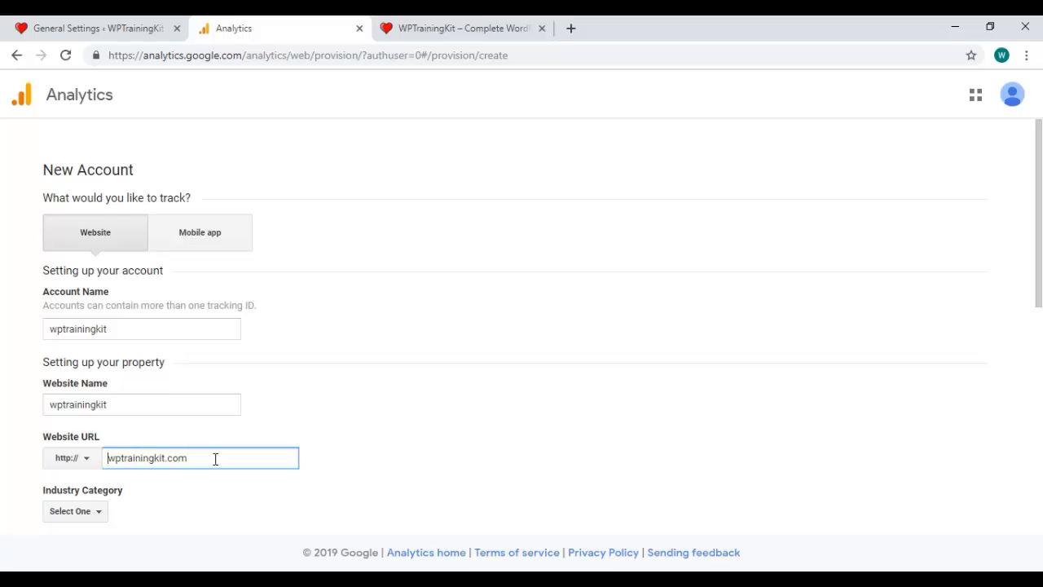
left_click(187, 482)
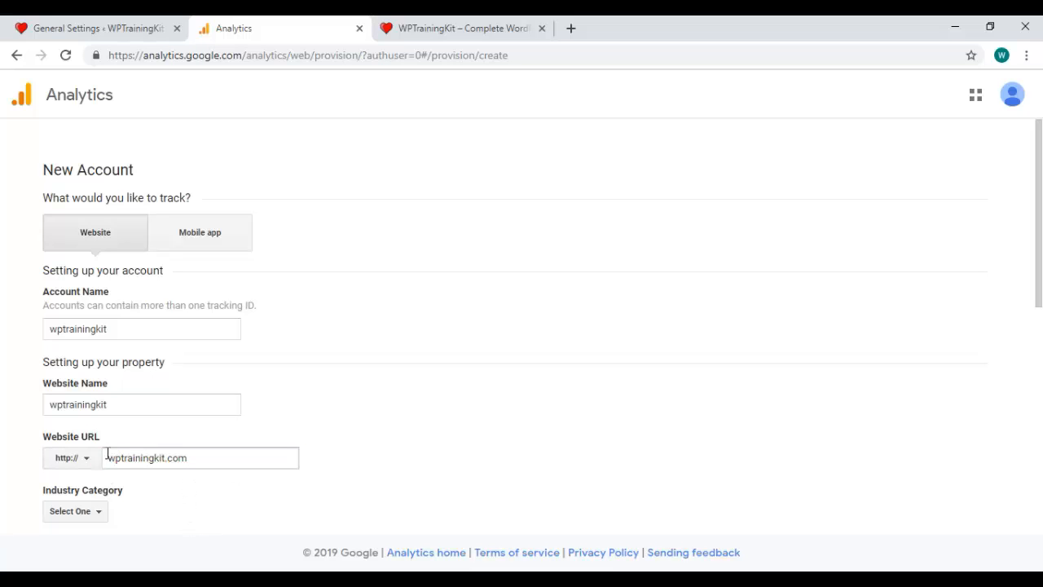
Step: Set the industry category of the new website property to Other
scroll(225, 447, "down", 3)
left_click(104, 285)
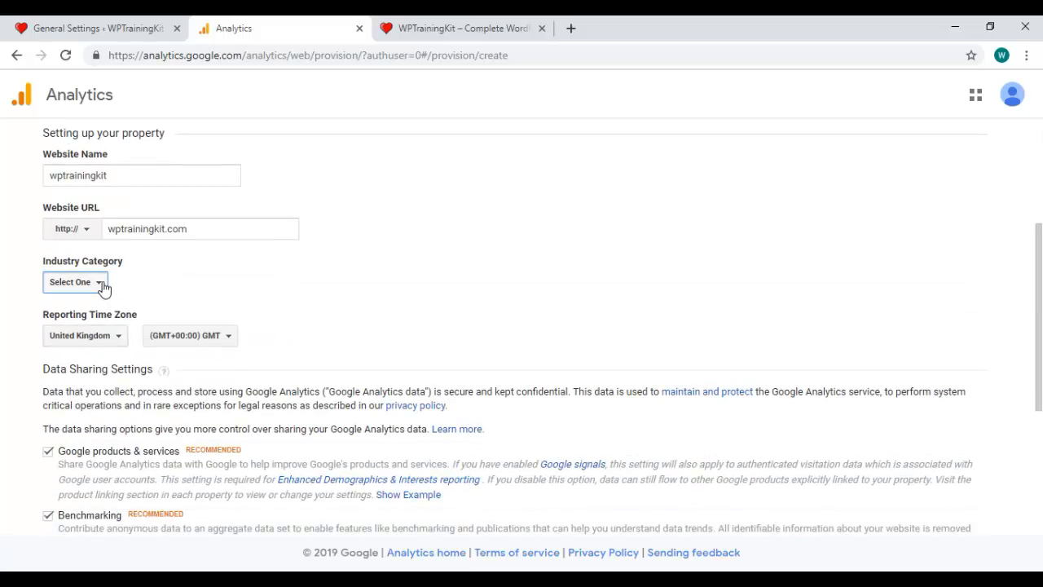
scroll(148, 401, "down", 1)
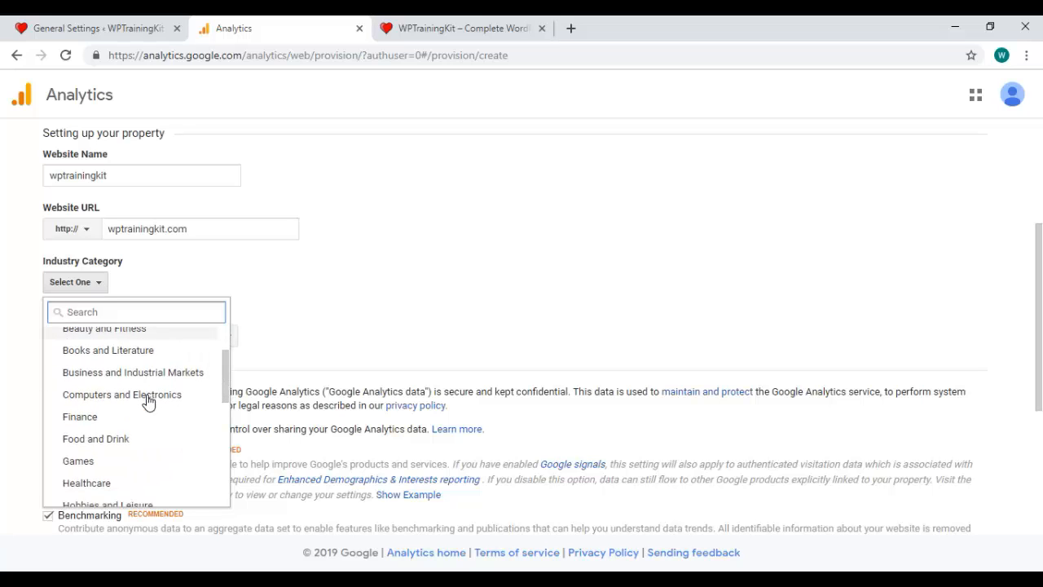
scroll(149, 401, "down", 1)
scroll(161, 398, "down", 1)
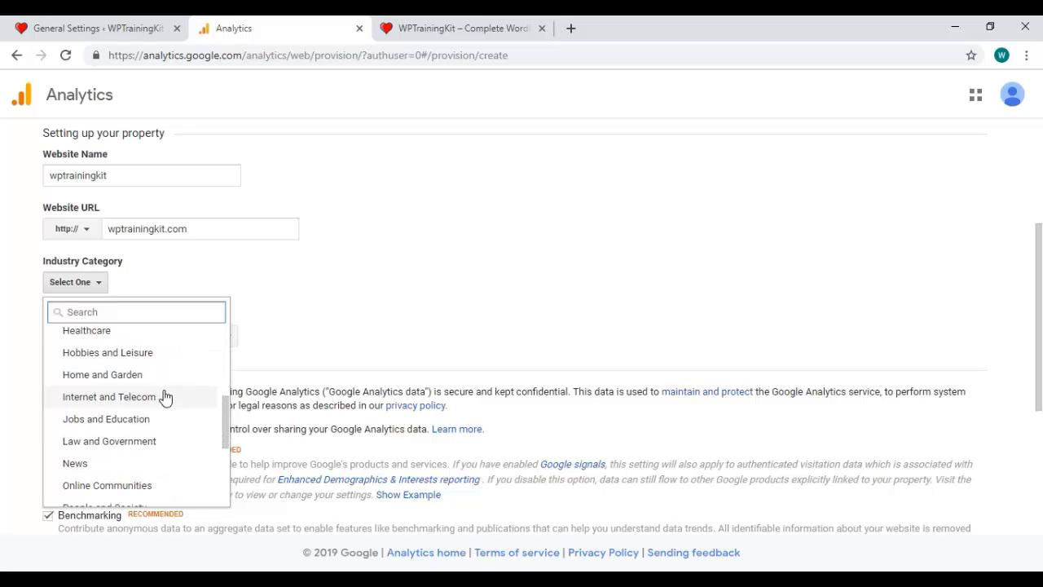
scroll(175, 407, "down", 1)
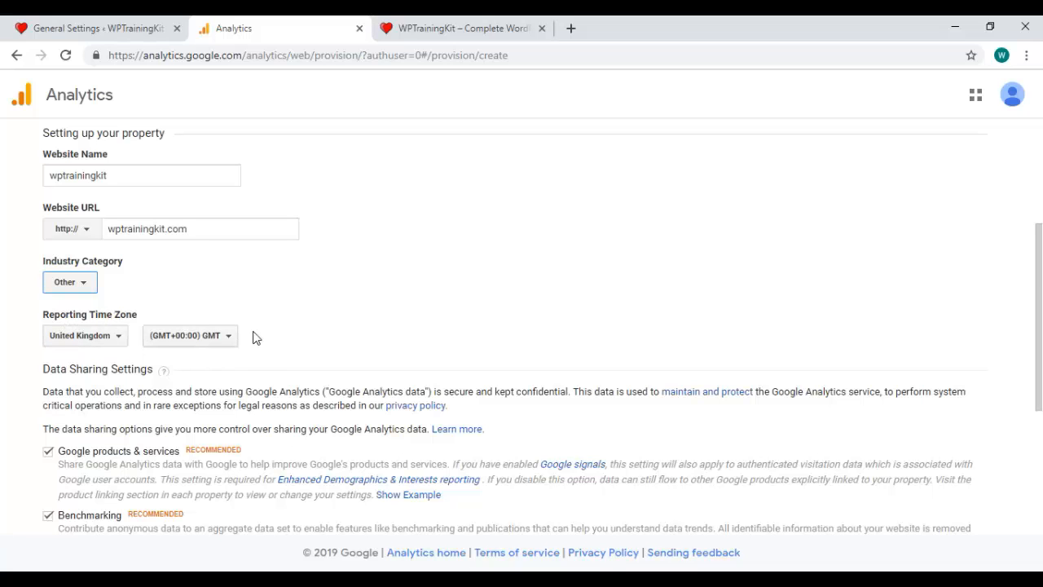
Step: Request the tracking ID and accept the terms of service, including the GDPR Data Processing Terms and the Measurement Controller-Controller Data Protection Terms
scroll(259, 335, "down", 2)
scroll(263, 329, "down", 1)
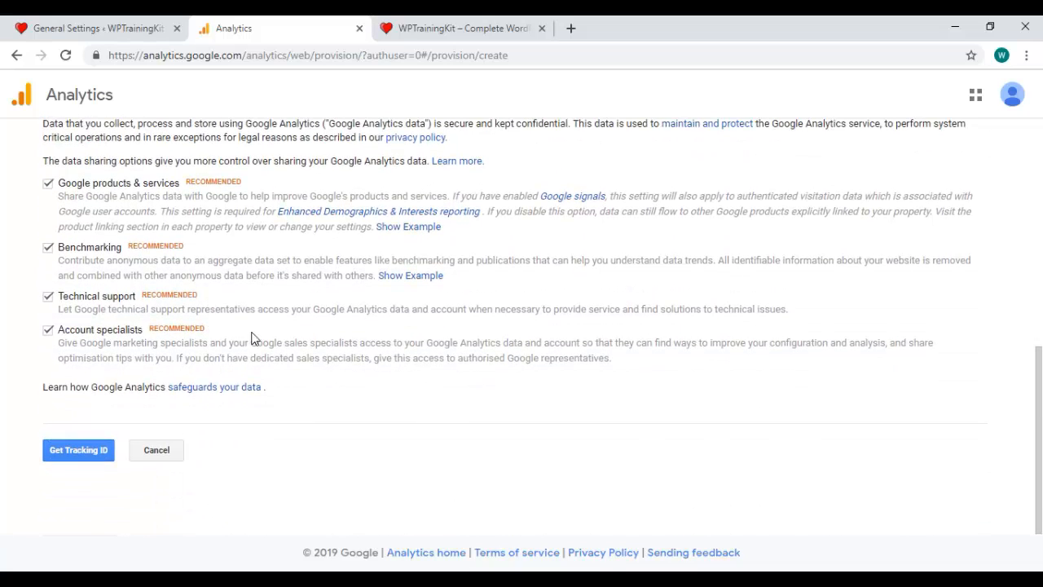
left_click(96, 453)
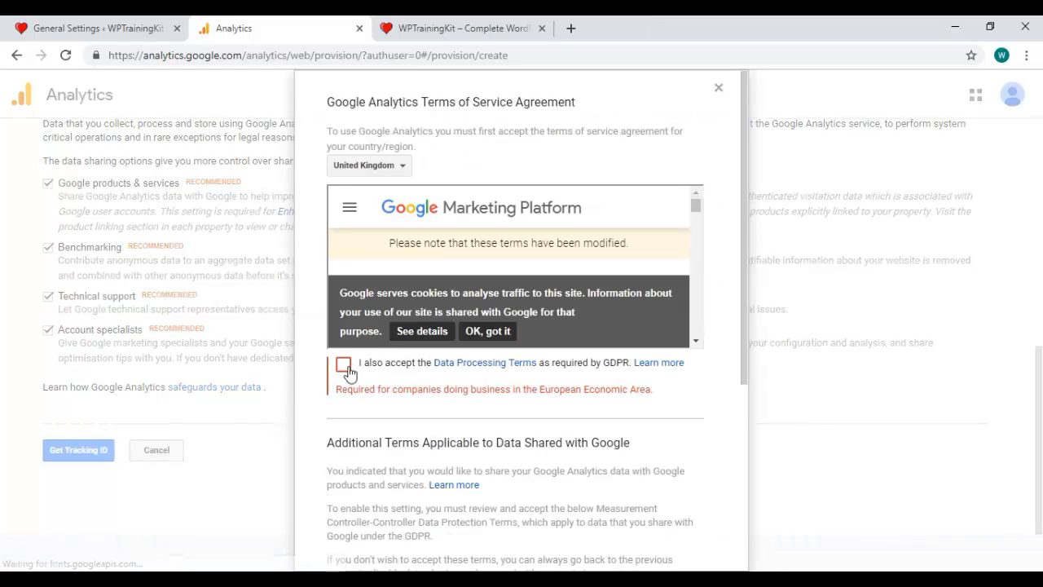
left_click(343, 364)
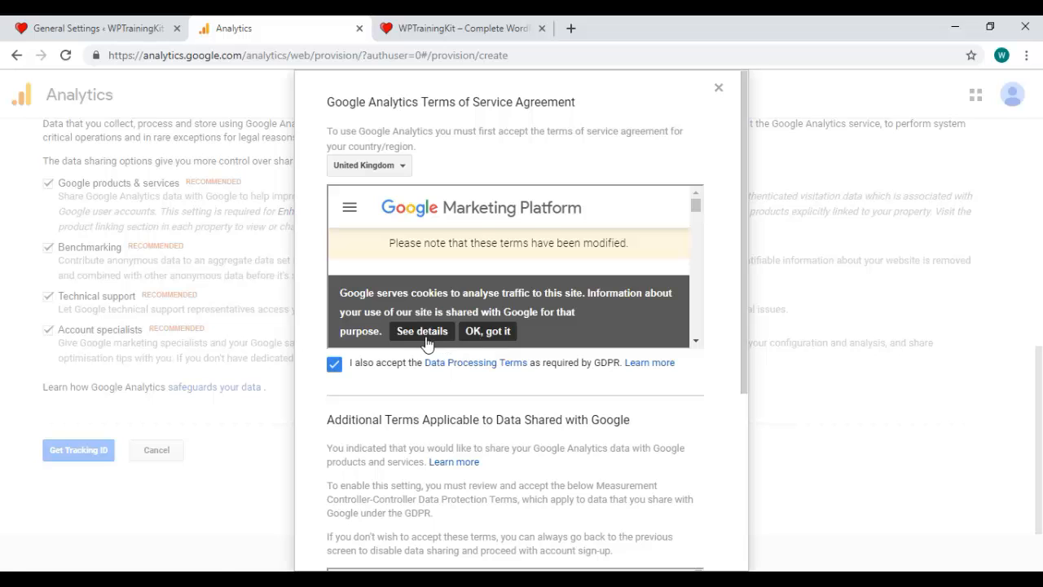
scroll(495, 404, "down", 3)
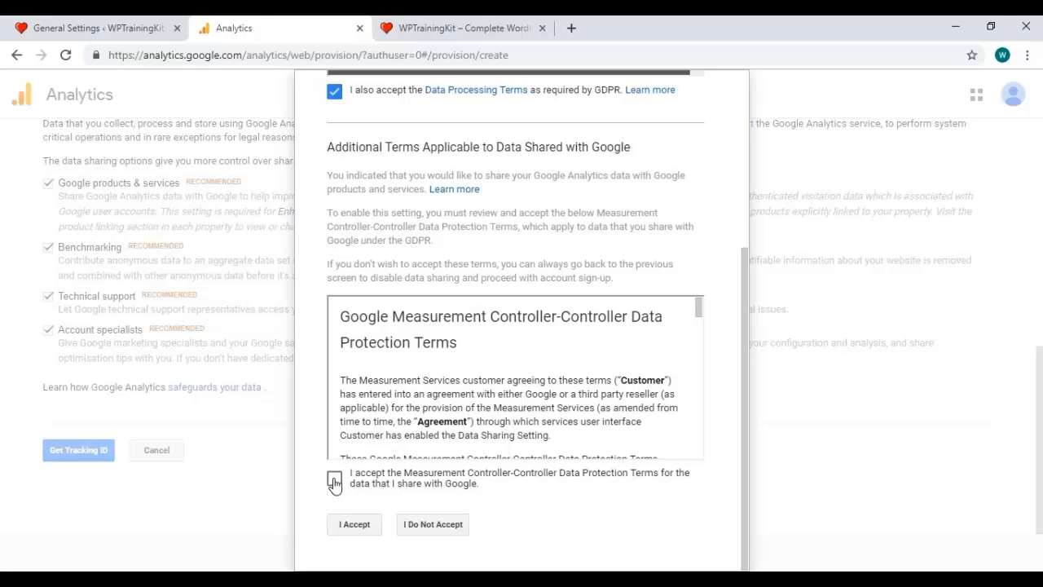
left_click(334, 481)
left_click(356, 526)
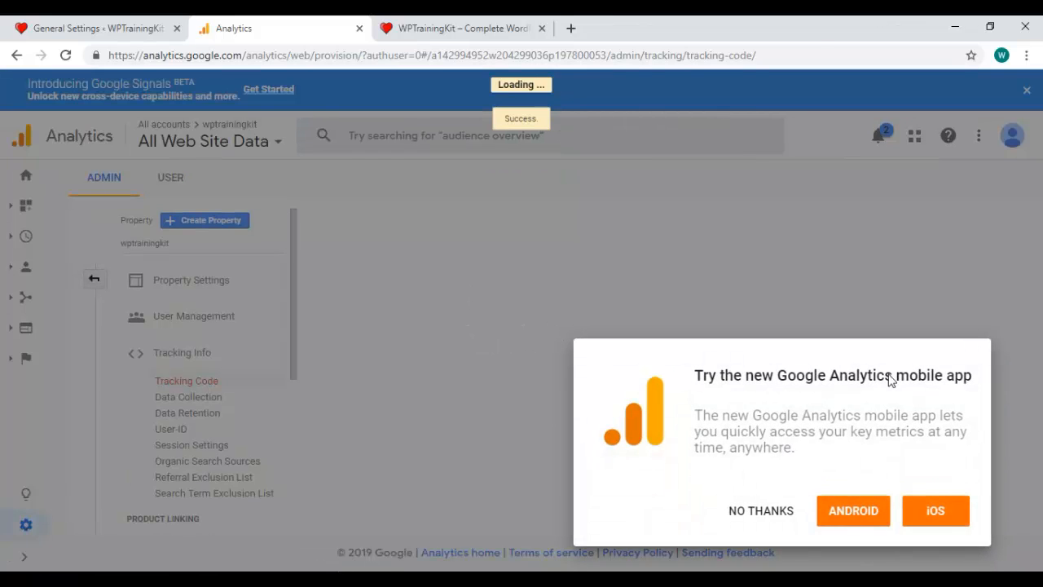
Step: Decline the Google Analytics mobile app offer and examine the property's tracking ID
left_click(777, 520)
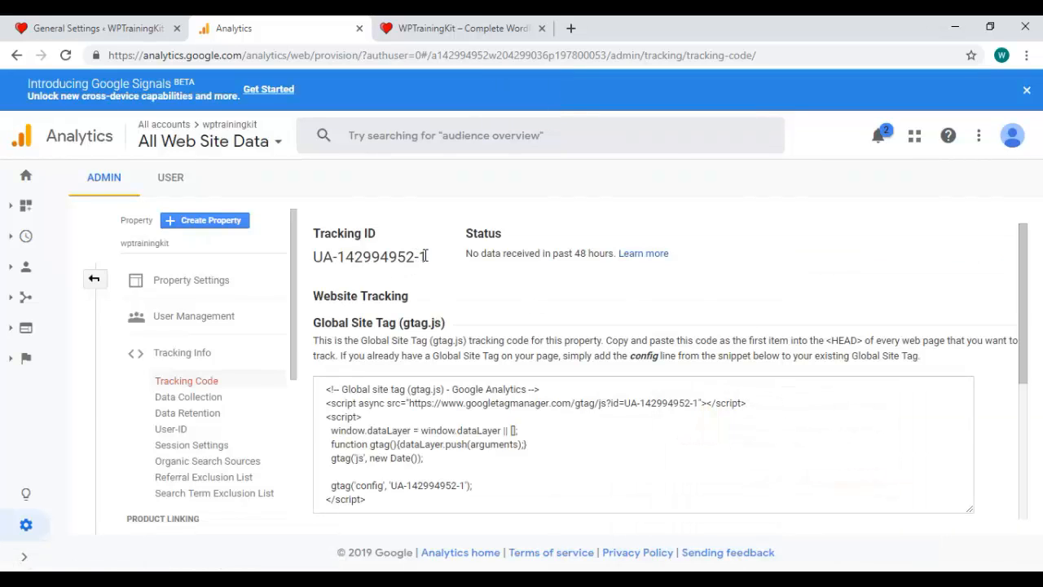
left_click_drag(424, 256, 315, 259)
left_click(317, 259)
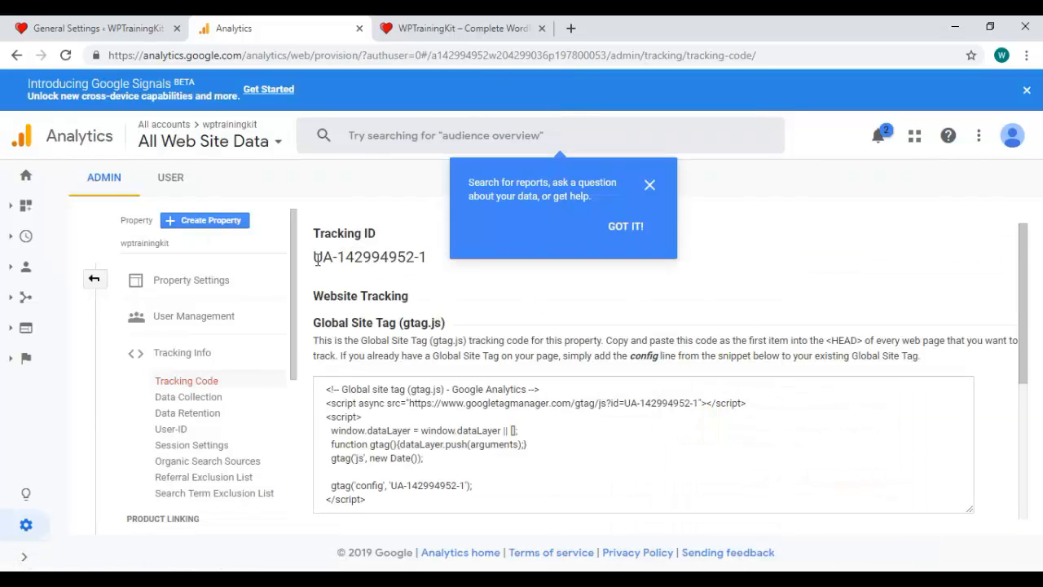
Step: Switch back to the WordPress plugin settings, start the plugin authorization and request a one-time access code
key("ctrl+1")
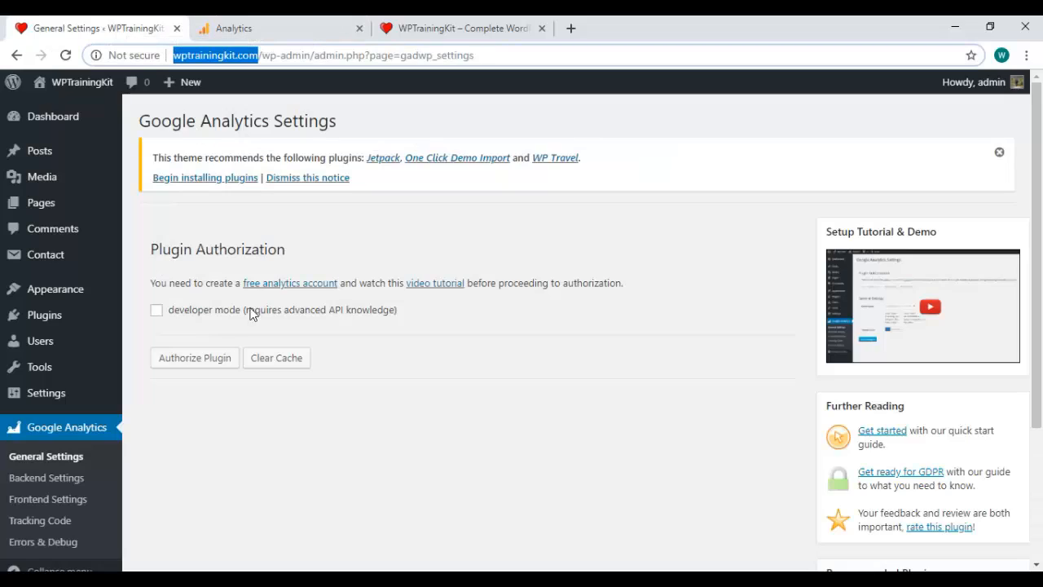
left_click(187, 366)
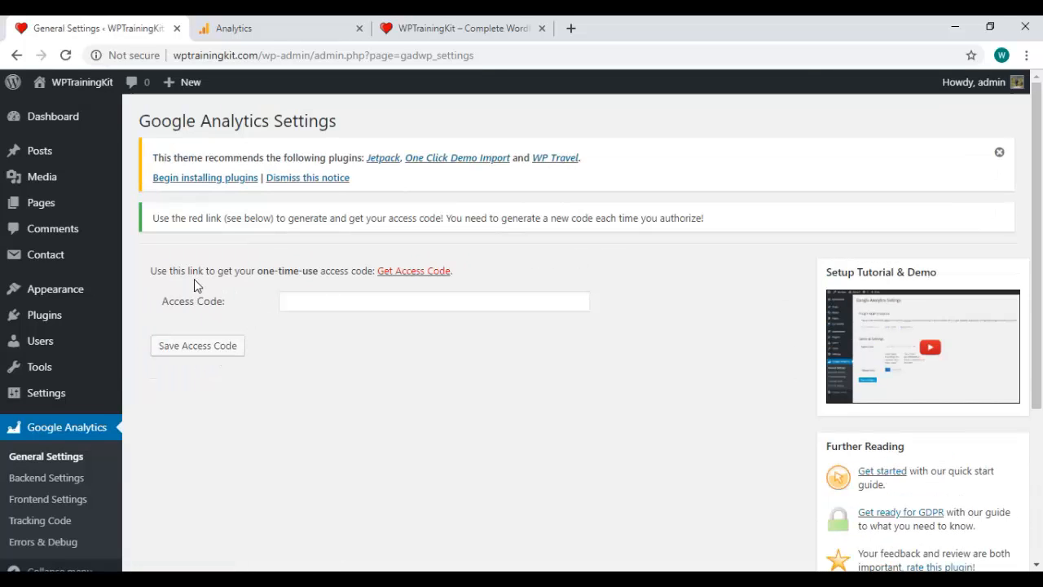
left_click(431, 281)
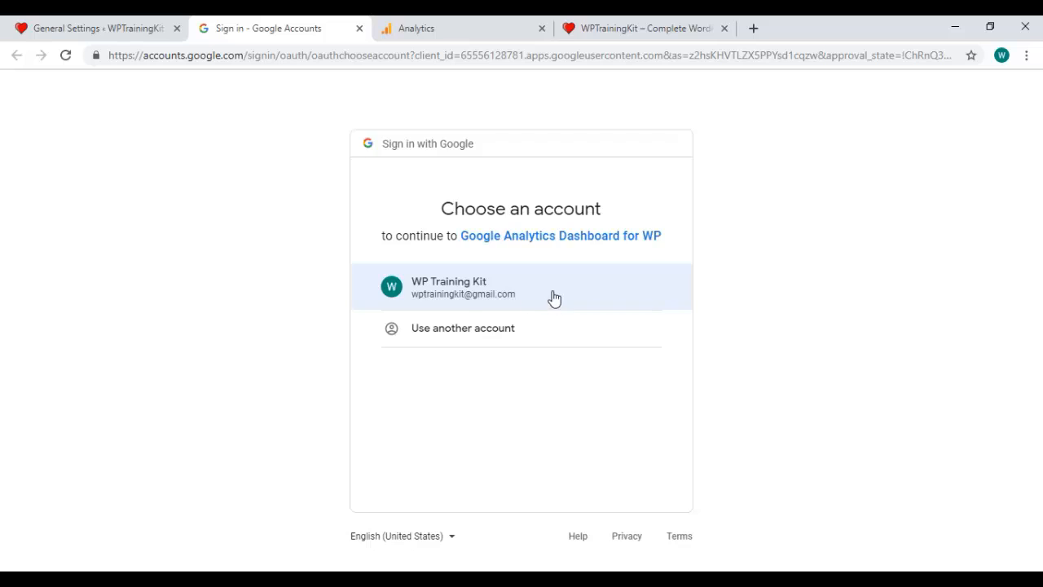
Step: Choose the WP Training Kit Google account, allow the plugin to view its Analytics data and copy the generated access code
left_click(554, 298)
scroll(693, 383, "down", 2)
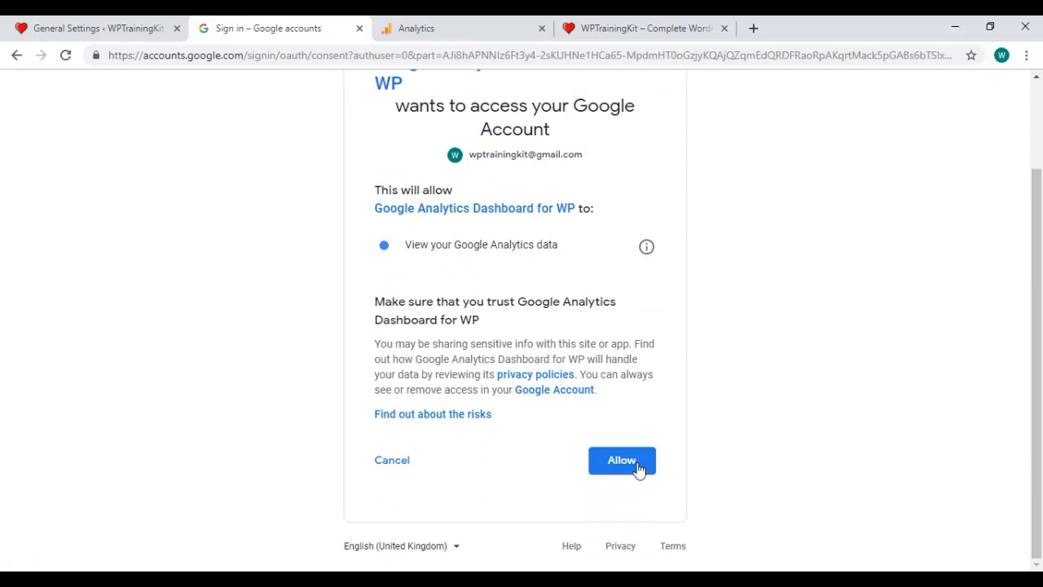
left_click(638, 463)
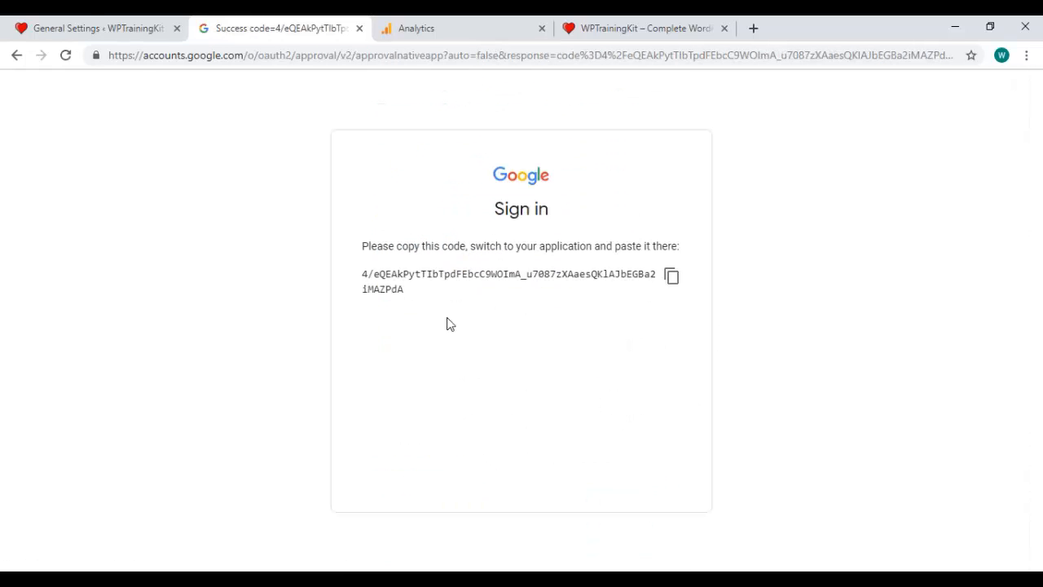
left_click(672, 279)
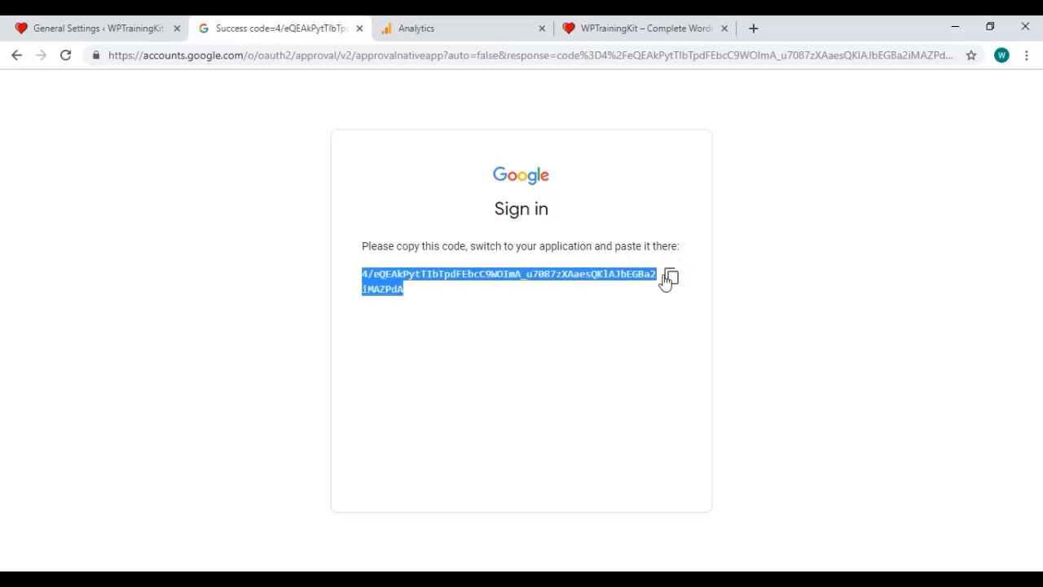
Step: Paste the one-time access code into the plugin's Access Code field in WordPress and save it
left_click(74, 28)
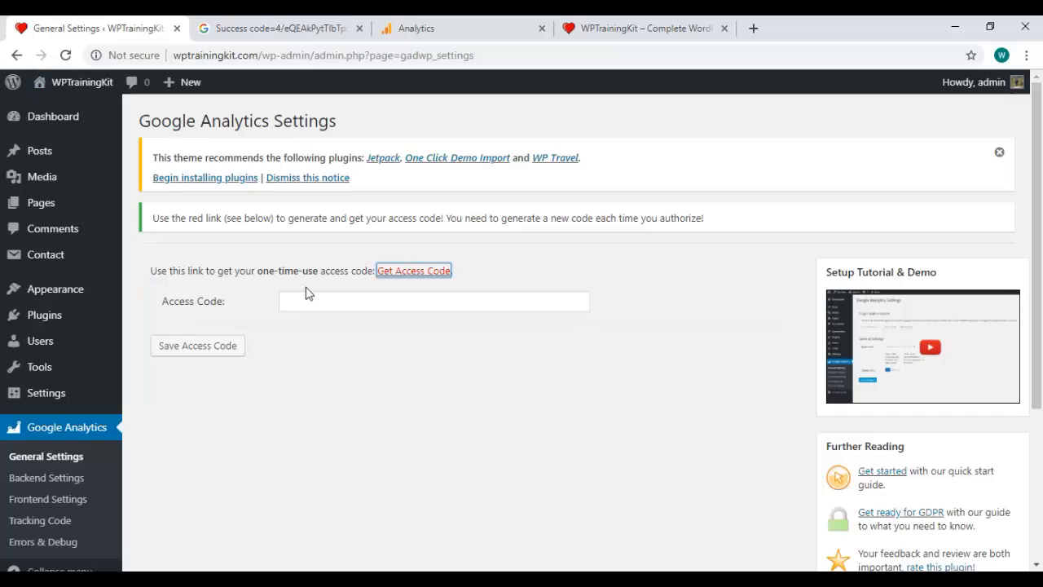
right_click(312, 302)
left_click(359, 418)
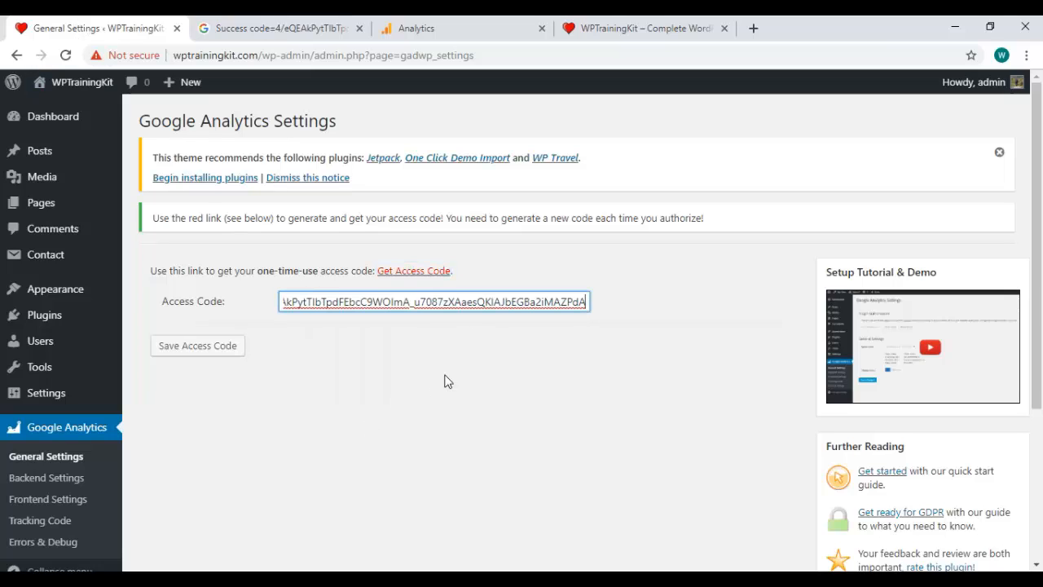
left_click(207, 359)
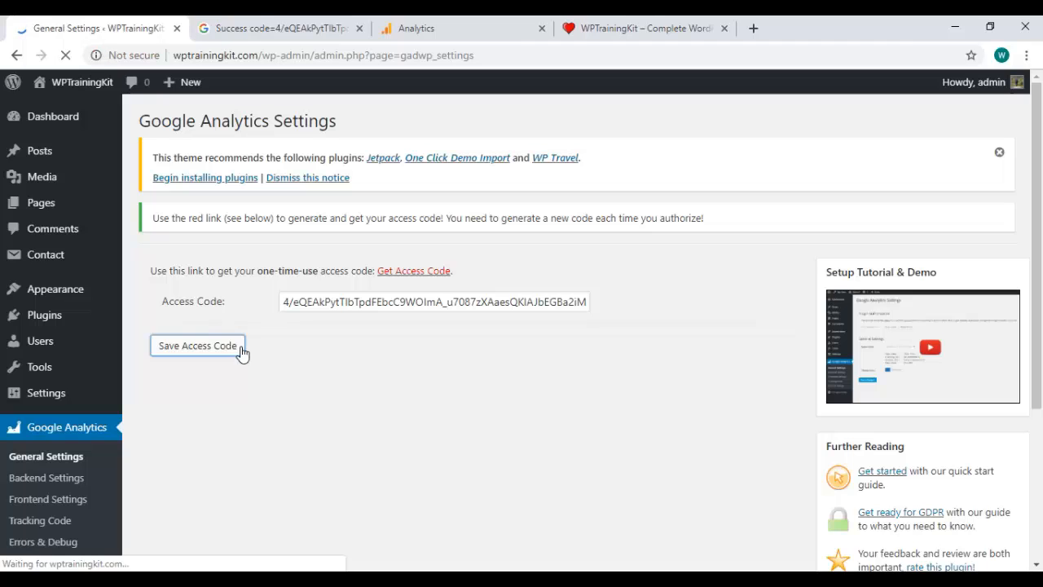
Step: Compare the tracking ID in the plugin's general settings with the one shown in Google Analytics
scroll(380, 348, "down", 2)
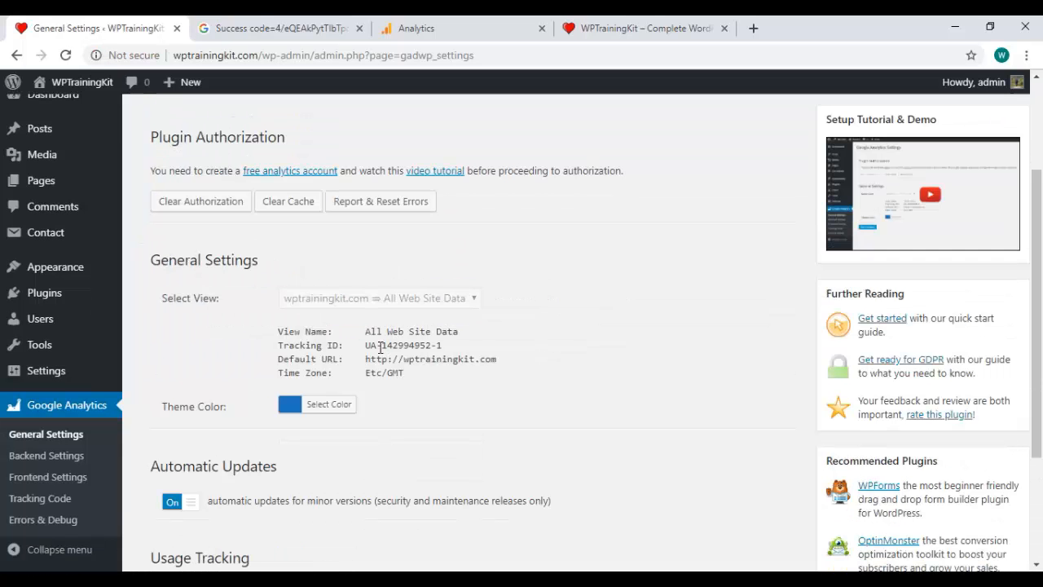
left_click(415, 28)
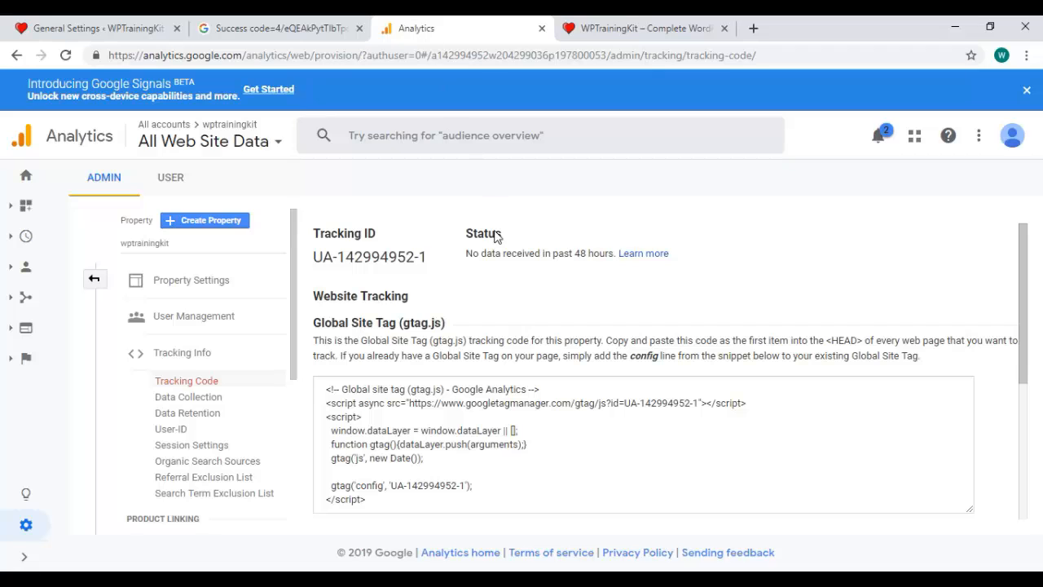
Step: Return to the WordPress plugin settings and review the backend settings, including permissions, real-time, location and 404 error options
key("ctrl+1")
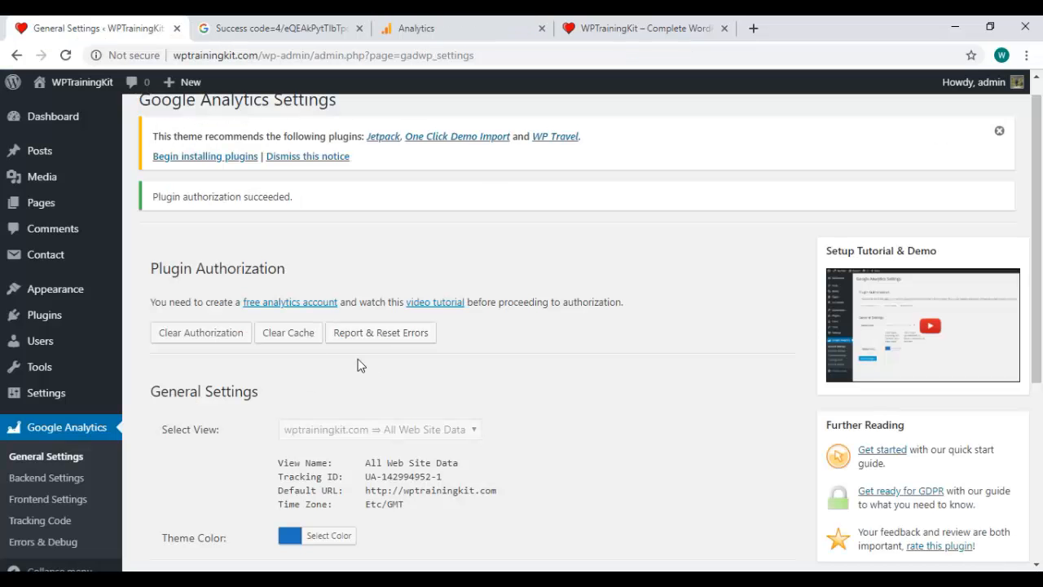
scroll(417, 380, "down", 1)
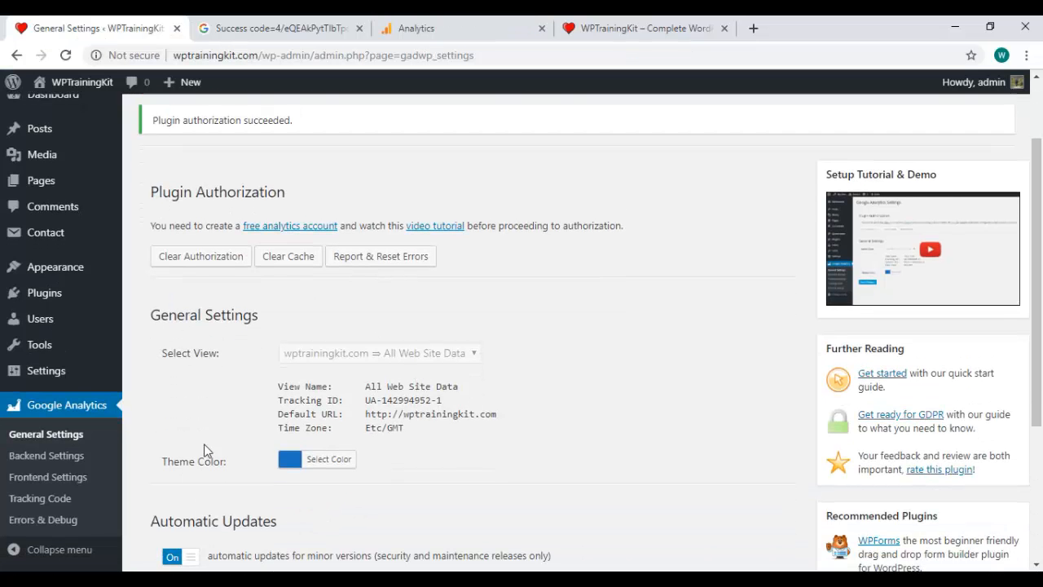
left_click(71, 460)
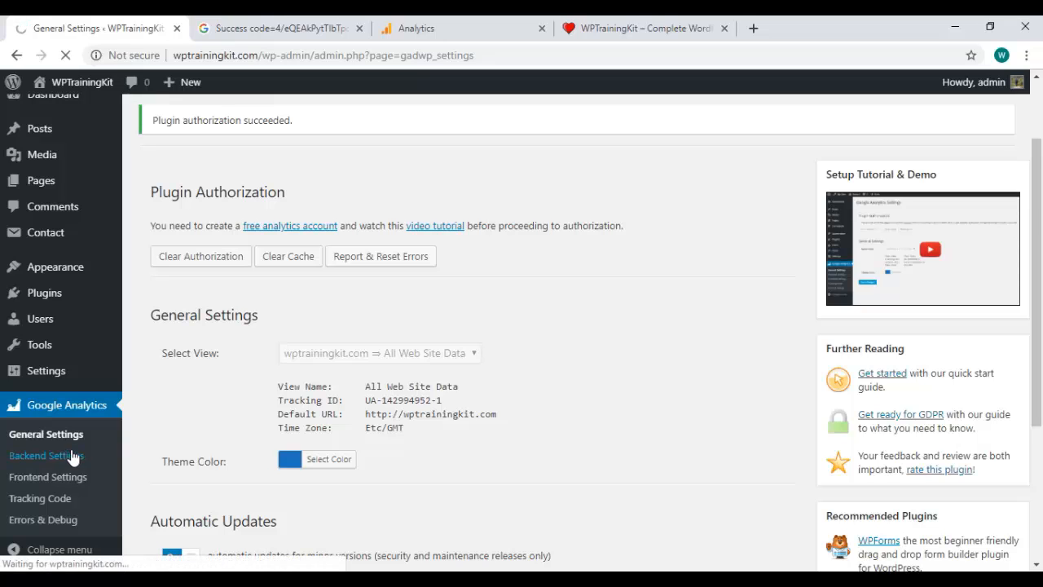
scroll(396, 147, "down", 2)
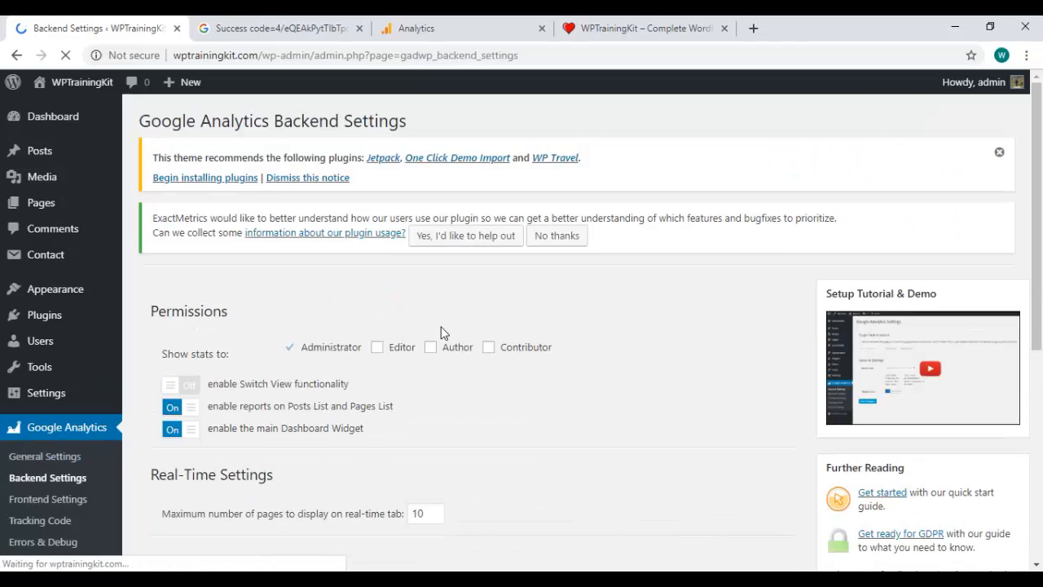
scroll(595, 353, "down", 1)
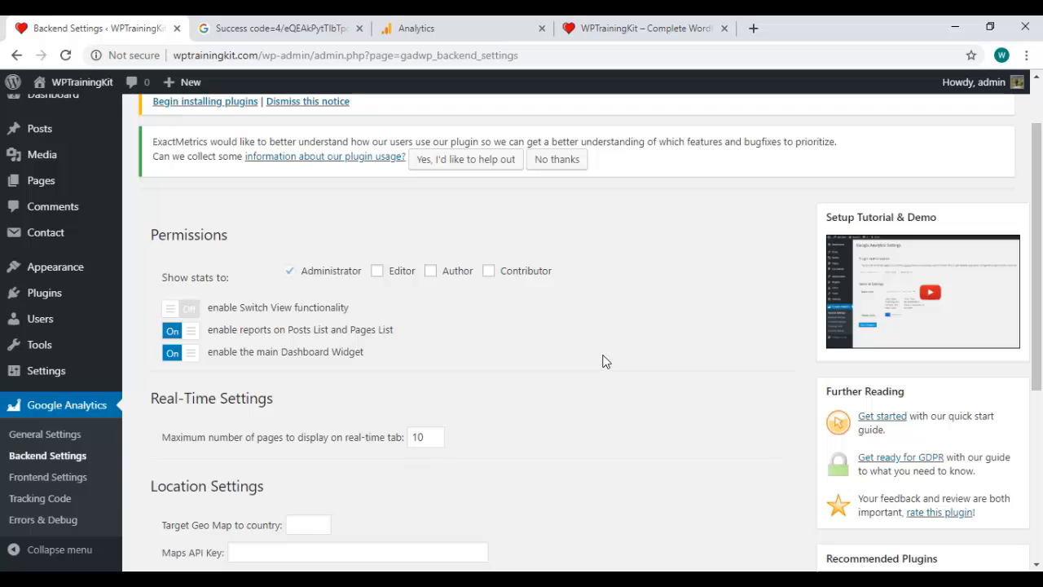
scroll(603, 361, "down", 2)
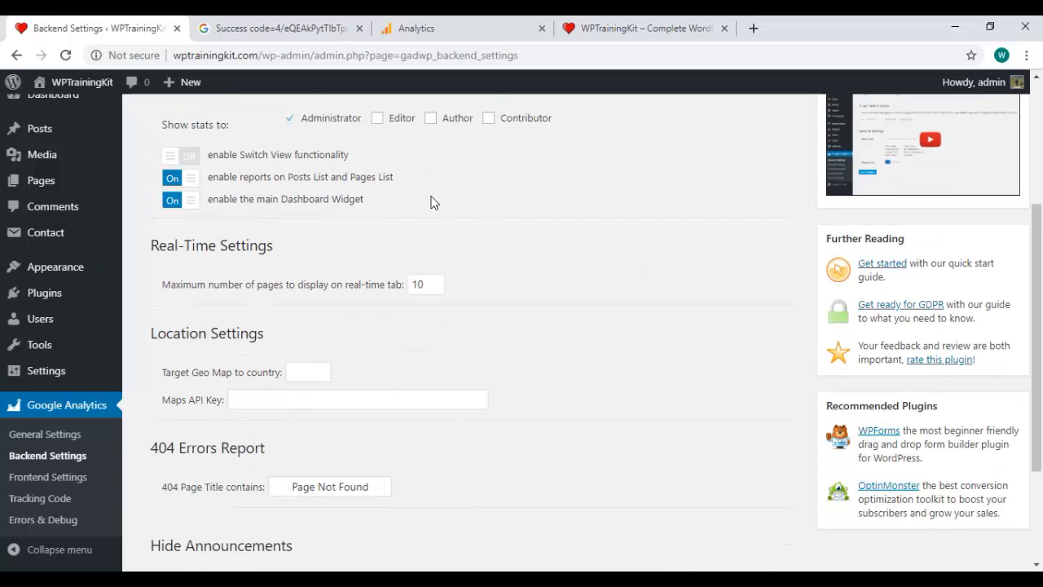
scroll(494, 213, "down", 1)
scroll(518, 217, "down", 1)
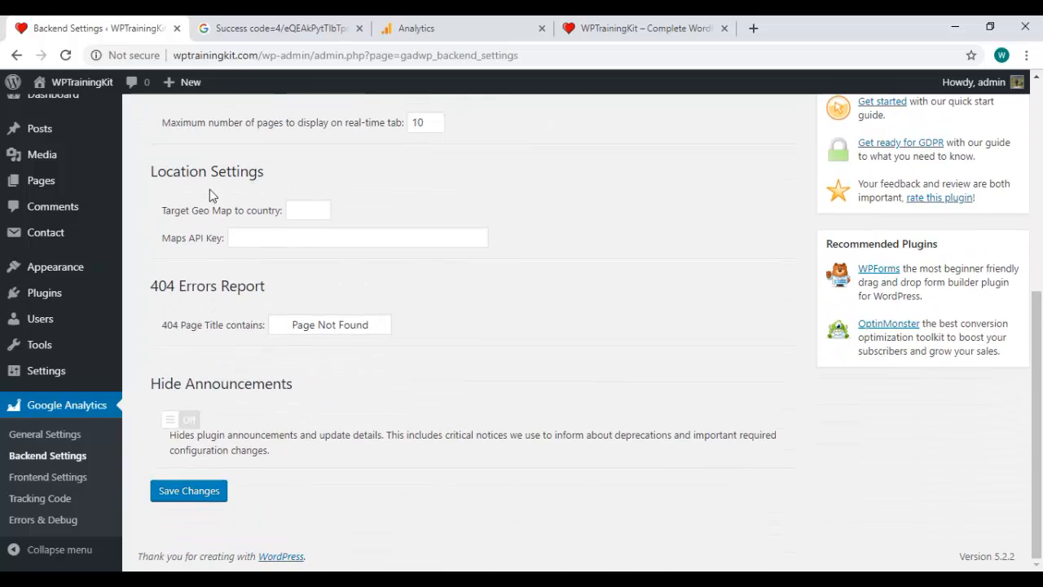
Step: Review the plugin's frontend settings for stats permissions and web page reports
left_click(70, 478)
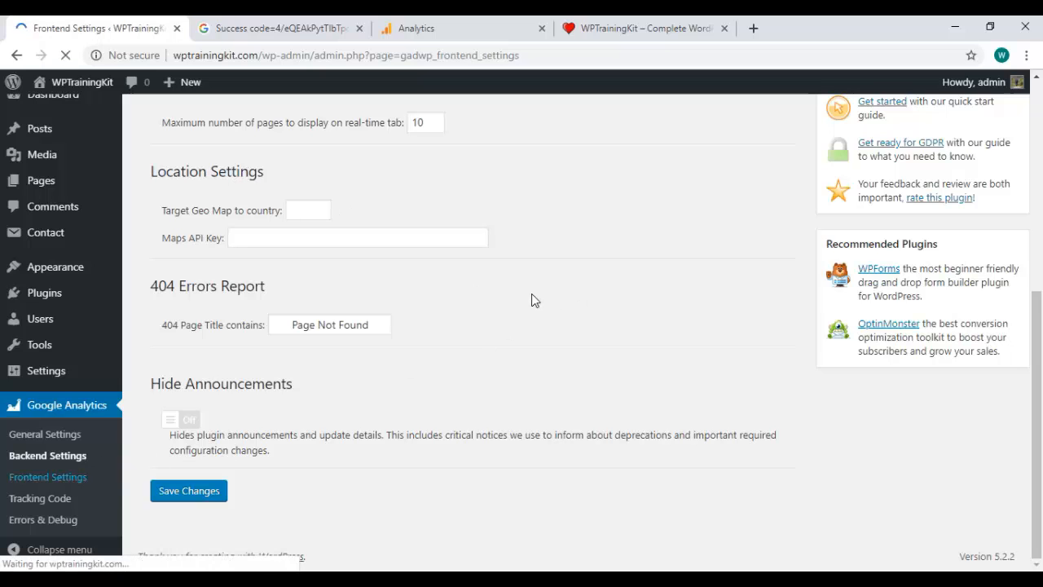
scroll(497, 360, "down", 3)
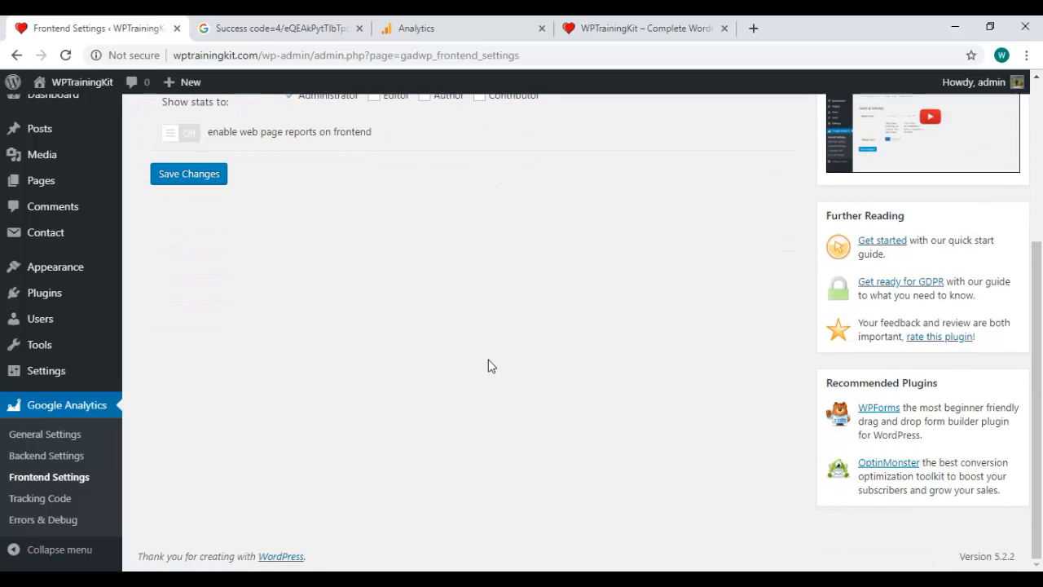
scroll(488, 359, "up", 3)
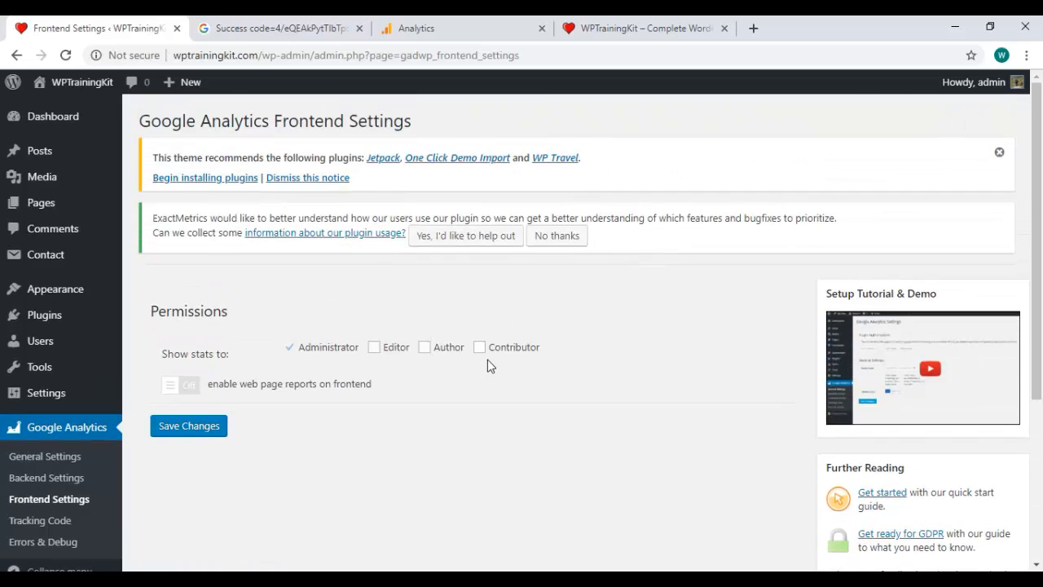
Step: Check the plugin's basic tracking code settings and its error details and sampled data on the Errors & Debug page
left_click(62, 523)
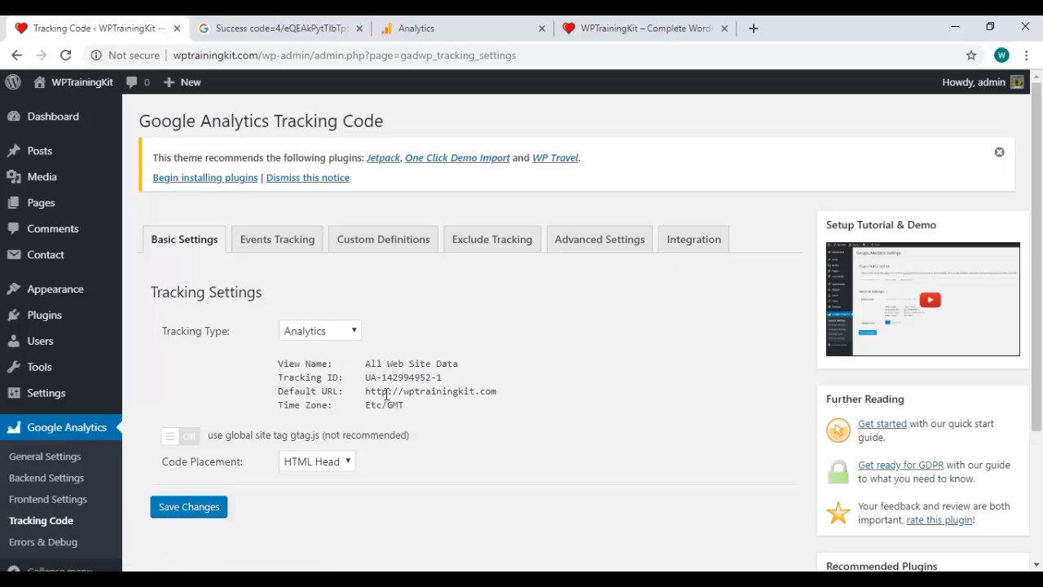
scroll(383, 397, "down", 1)
left_click(86, 520)
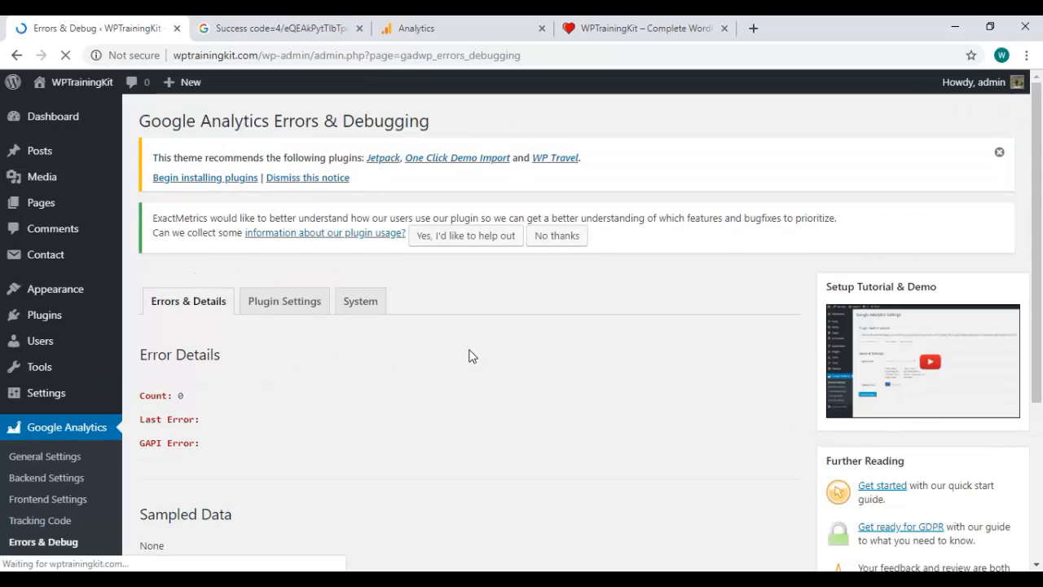
scroll(469, 356, "down", 2)
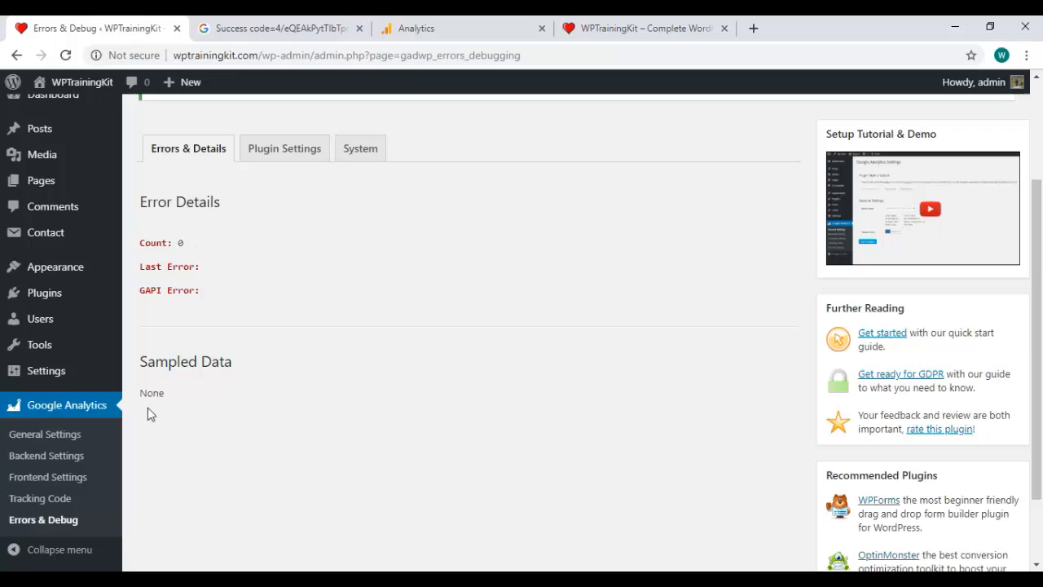
Step: Go back to the plugin's general settings and review the selected view, theme color, automatic updates and usage tracking options
left_click(74, 414)
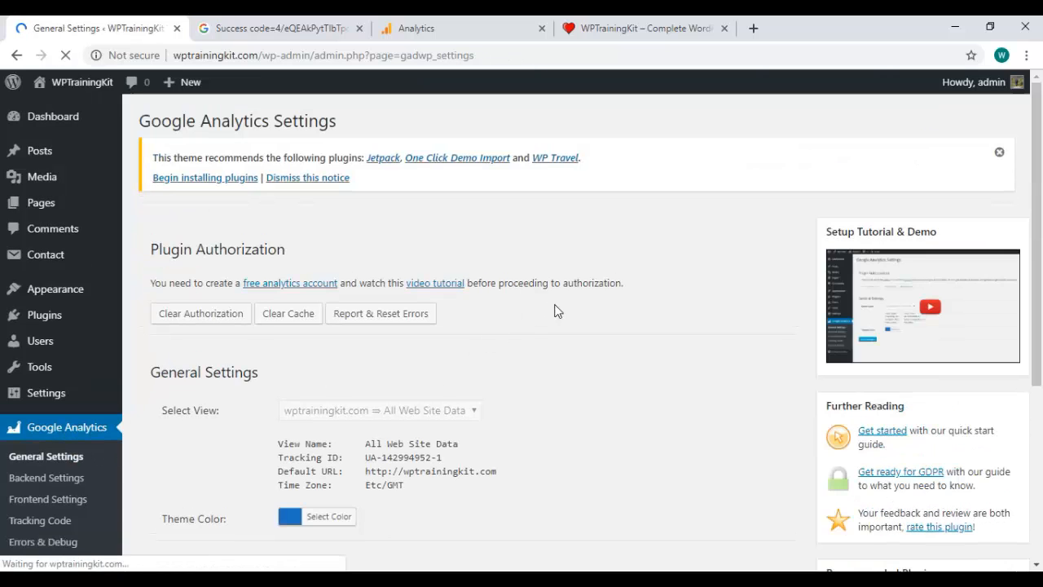
scroll(545, 358, "down", 2)
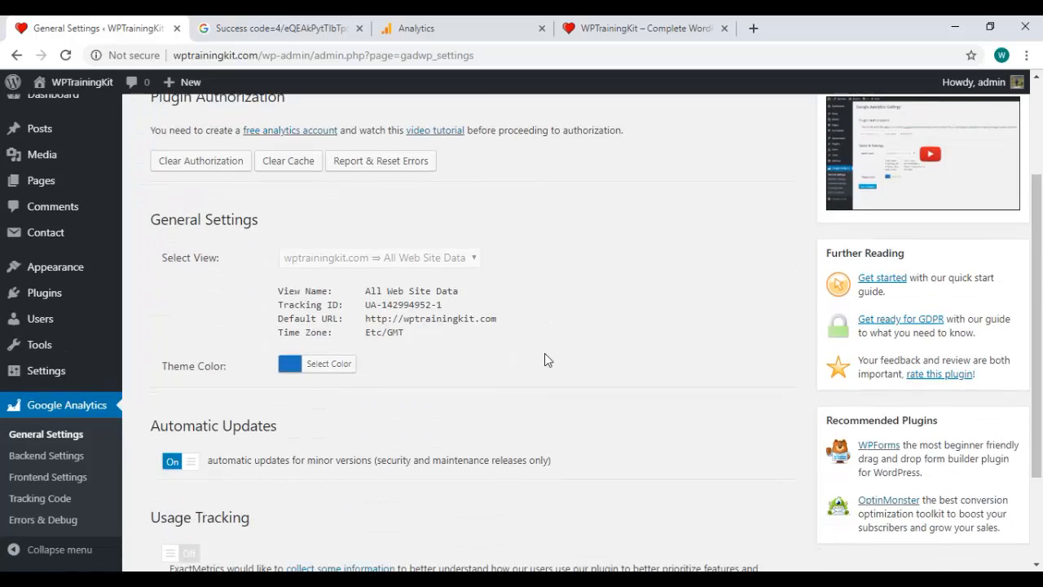
scroll(545, 358, "down", 2)
scroll(548, 354, "up", 1)
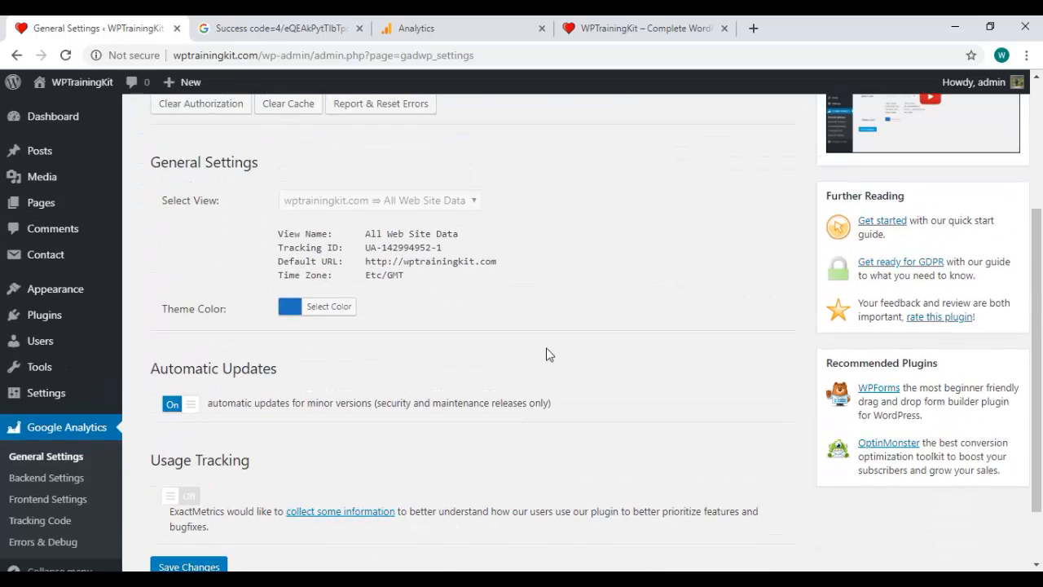
scroll(548, 354, "down", 1)
scroll(547, 354, "up", 4)
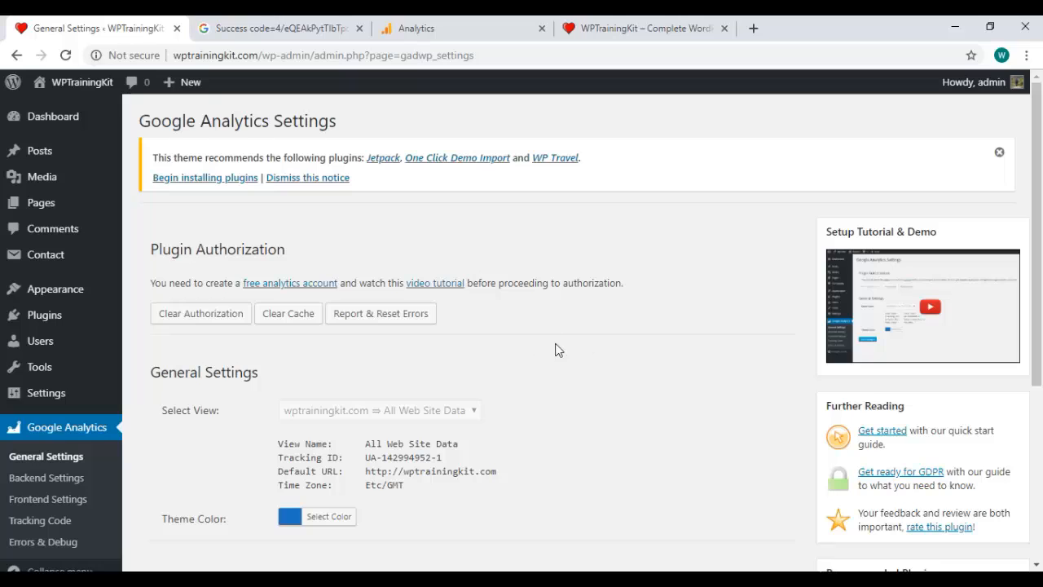